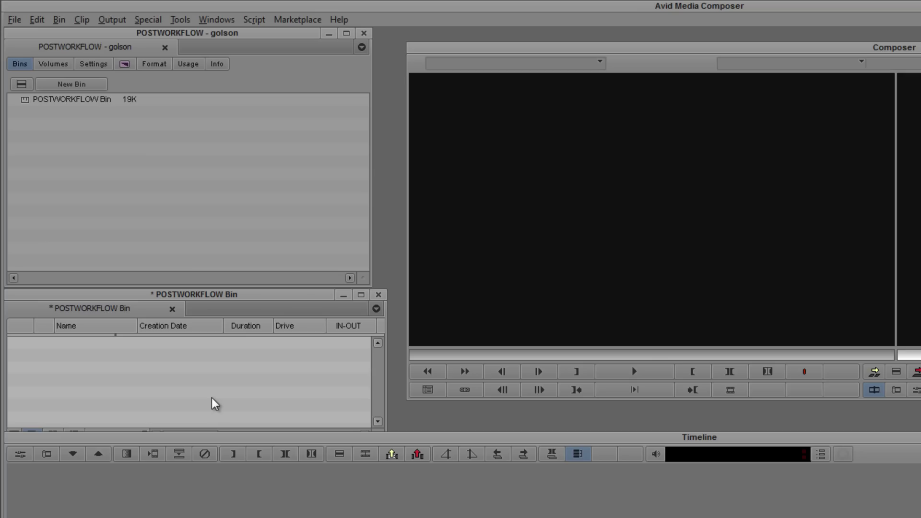
Step: AMA-link the MY_20b.MOV interview clip into the POSTWORKFLOW Bin
{"action": "left_click", "coordinate": [20, 20]}
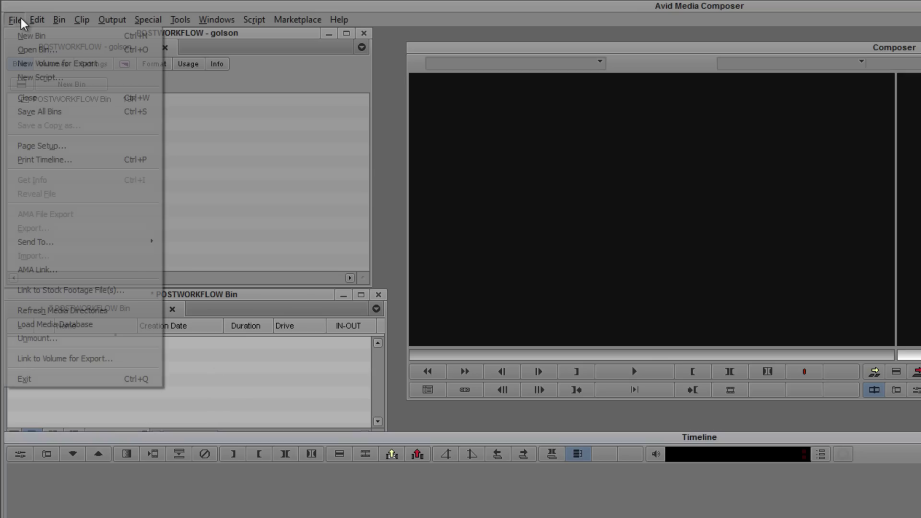
{"action": "left_click", "coordinate": [61, 269]}
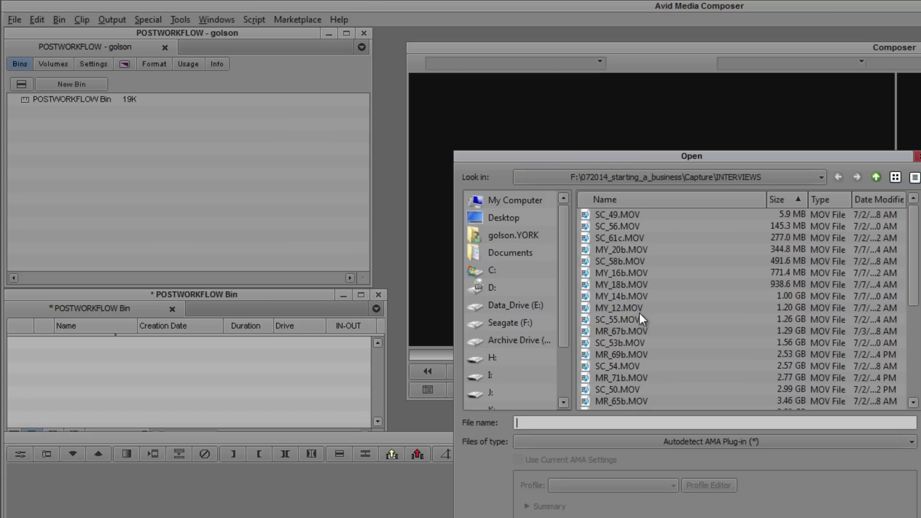
{"action": "double_click", "coordinate": [621, 253]}
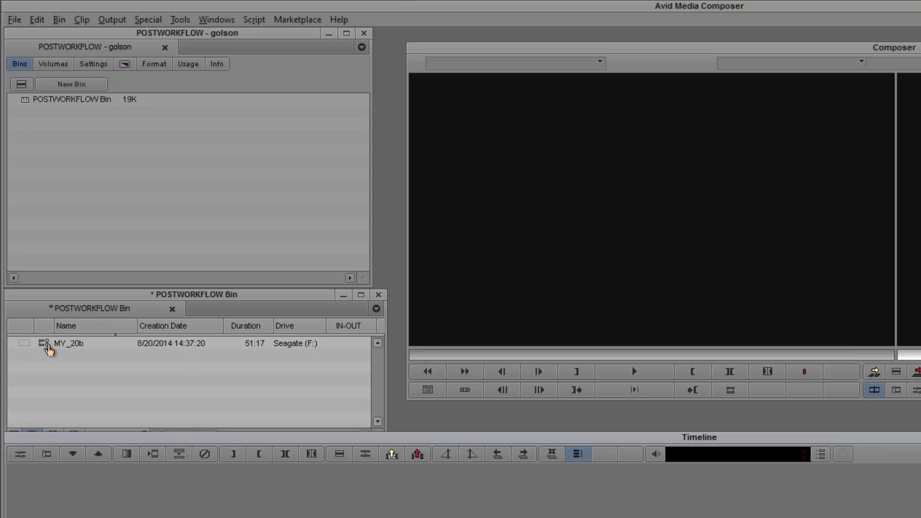
Step: Play the MY_20b clip in the Composer monitor, then stop it
{"action": "left_click", "coordinate": [44, 346]}
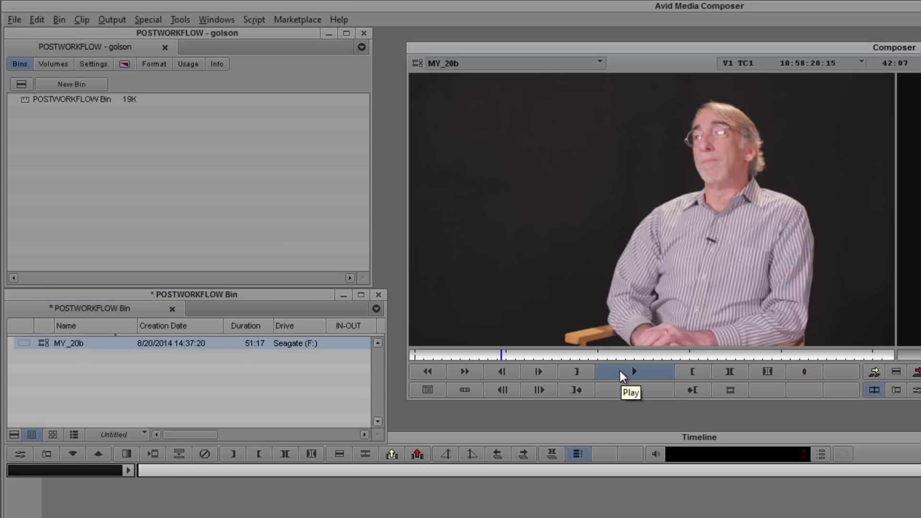
{"action": "left_click", "coordinate": [620, 371]}
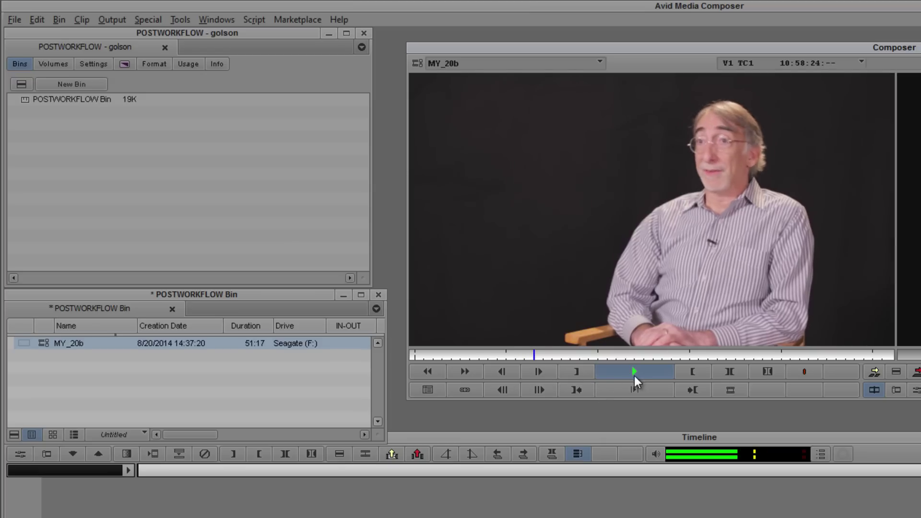
{"action": "left_click", "coordinate": [635, 382]}
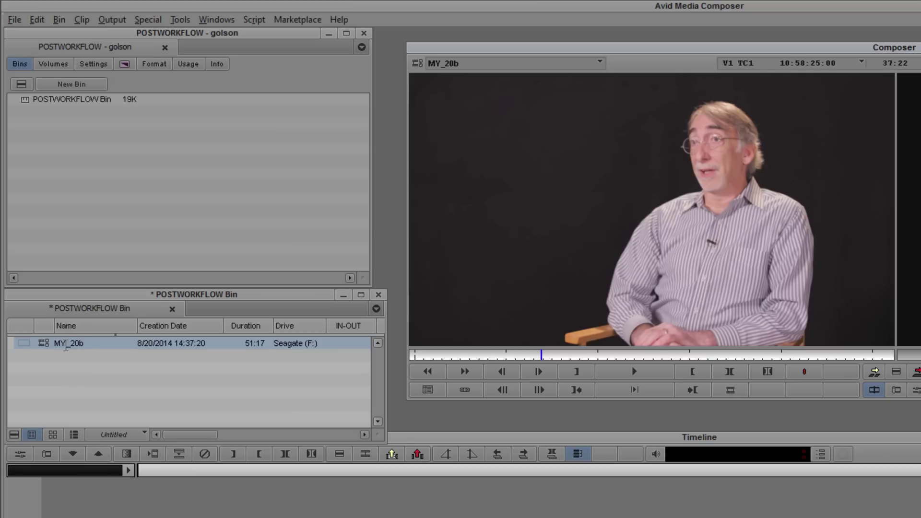
Step: Transcode MY_20b to DNxHD 175 MXF on Seagate (F:), creating MY_20b.new.01
{"action": "right_click", "coordinate": [43, 343]}
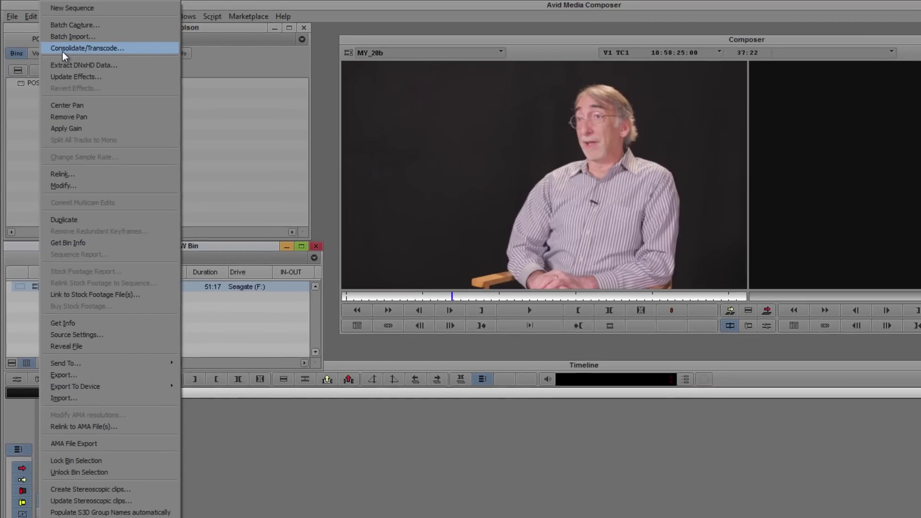
{"action": "left_click", "coordinate": [73, 56]}
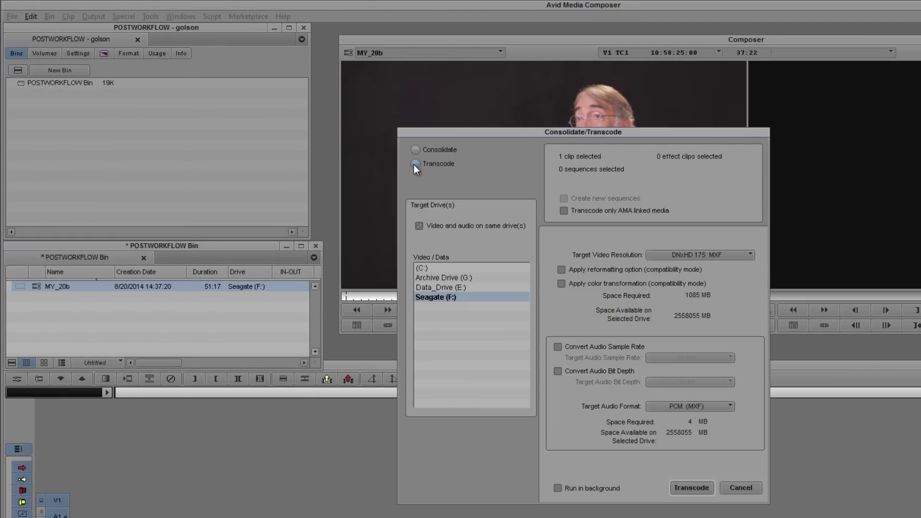
{"action": "left_click", "coordinate": [726, 256]}
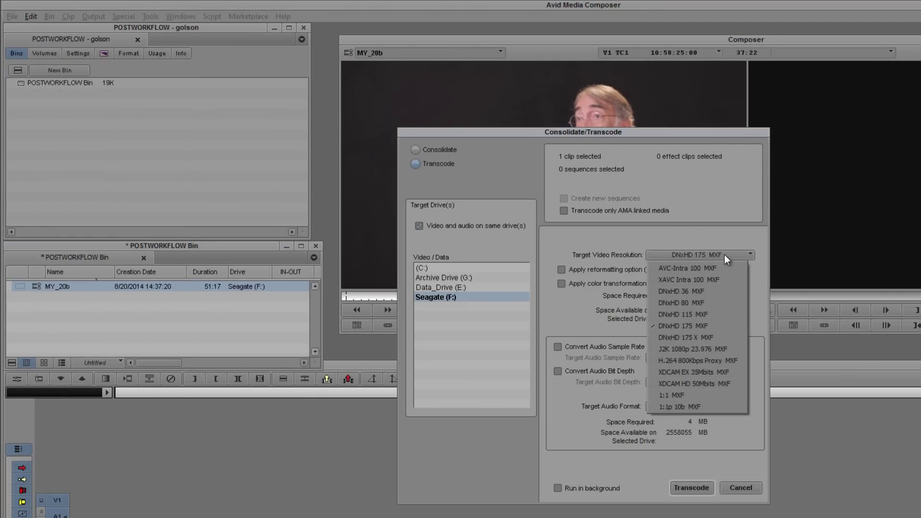
{"action": "left_click", "coordinate": [683, 327]}
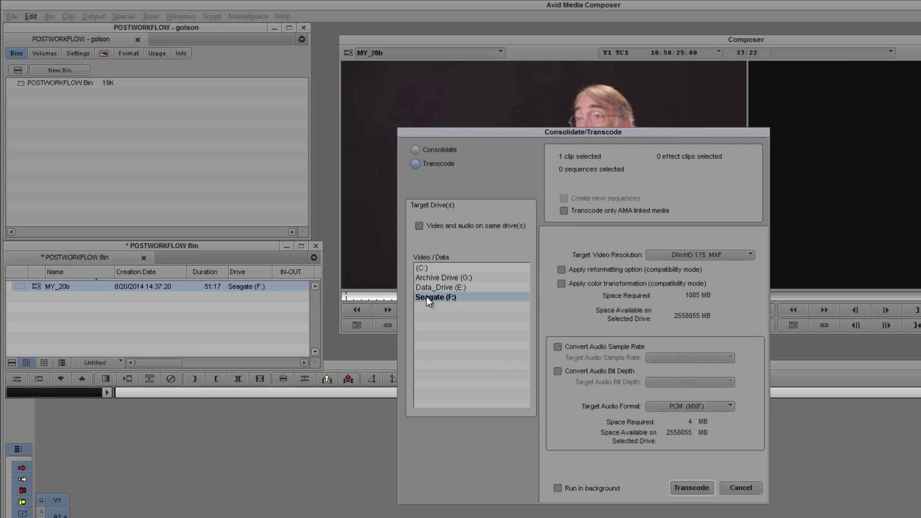
{"action": "left_click", "coordinate": [691, 488]}
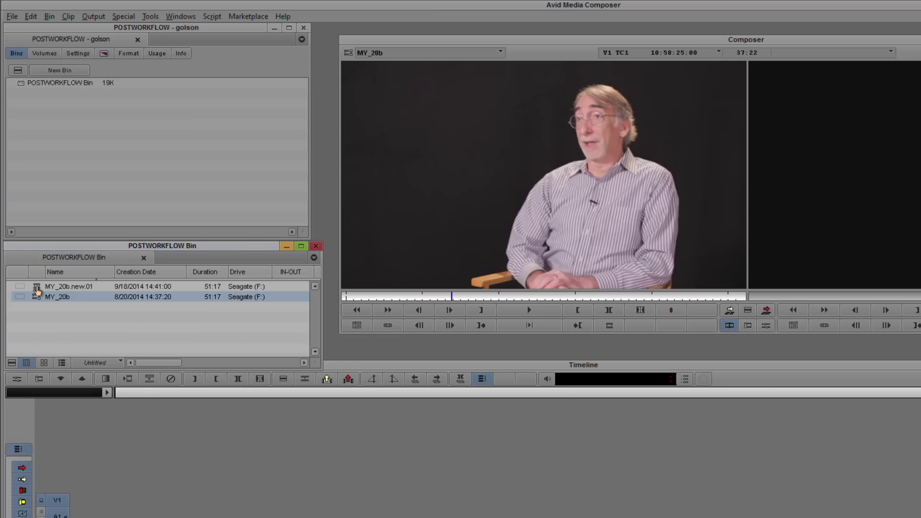
Step: Load MY_20b.new.01 into the Composer, play it briefly and stop playback
{"action": "double_click", "coordinate": [37, 289]}
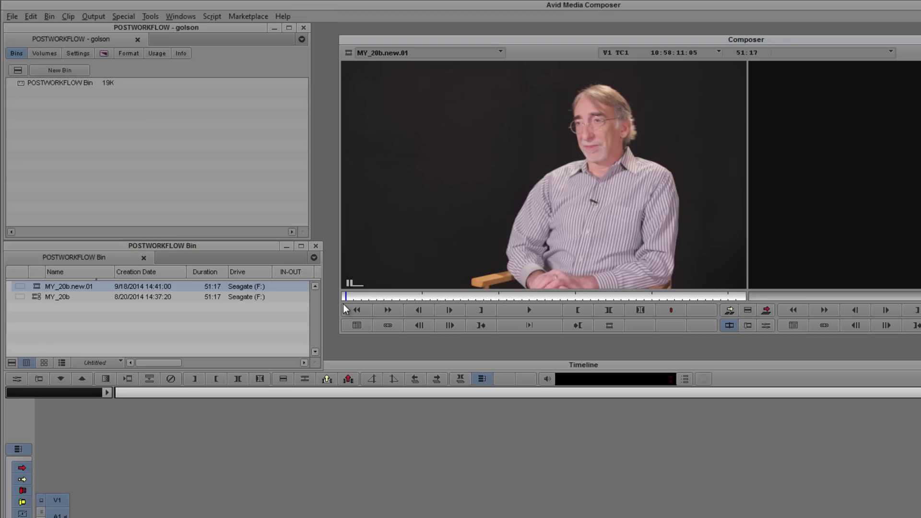
{"action": "left_click", "coordinate": [532, 310]}
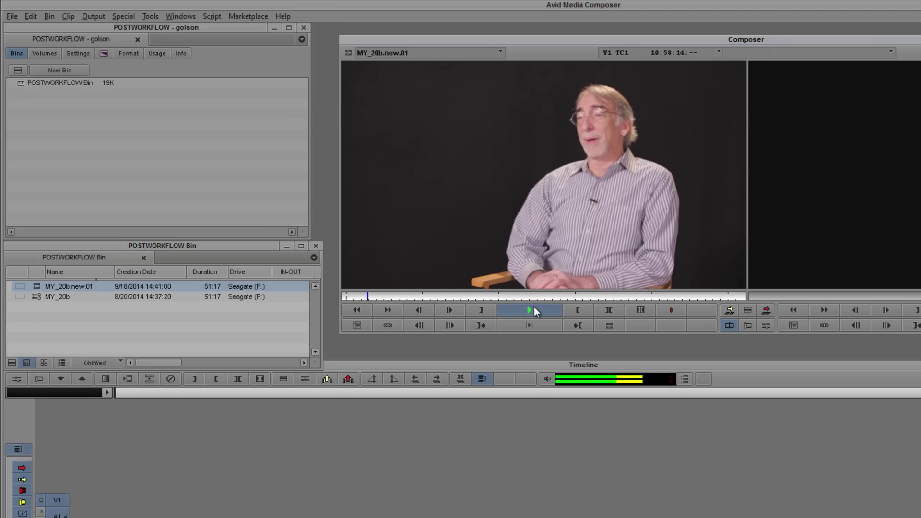
{"action": "left_click", "coordinate": [531, 309]}
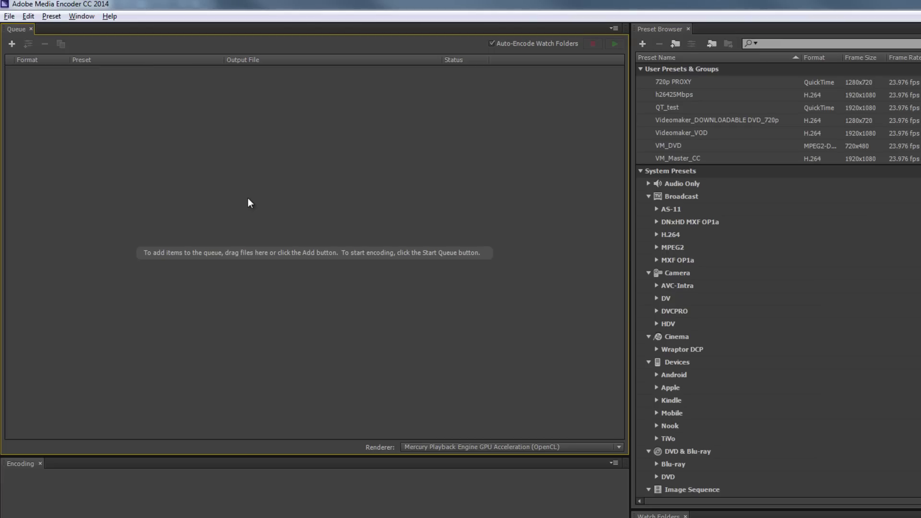
Step: Add BAMBOO, CREEK, FLOWERS and STUMP .MOV from BROLL\gh4 to the Media Encoder queue
{"action": "key", "text": "ctrl+i"}
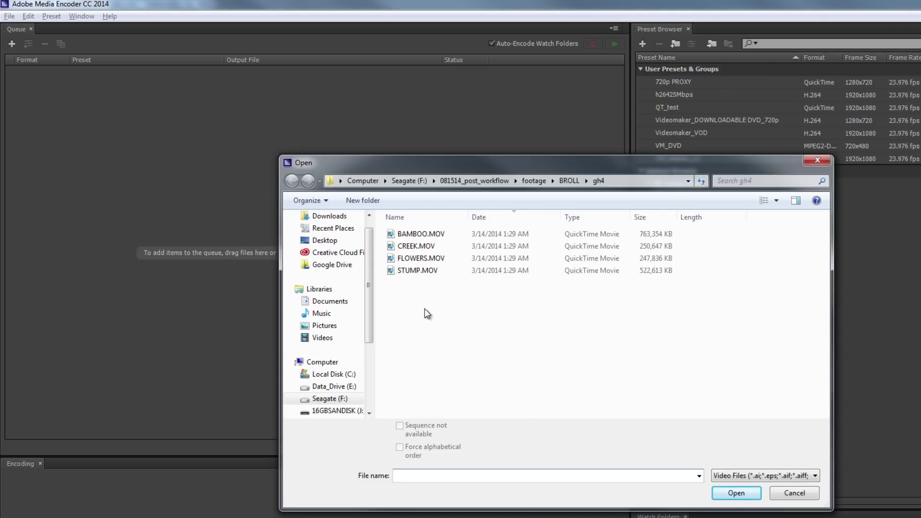
{"action": "left_click_drag", "start_coordinate": [421, 302], "coordinate": [405, 227]}
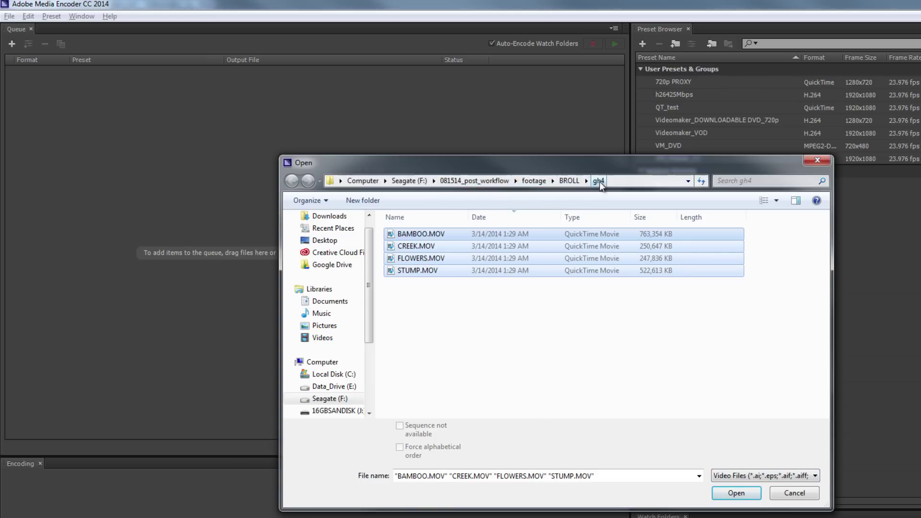
{"action": "left_click", "coordinate": [737, 494]}
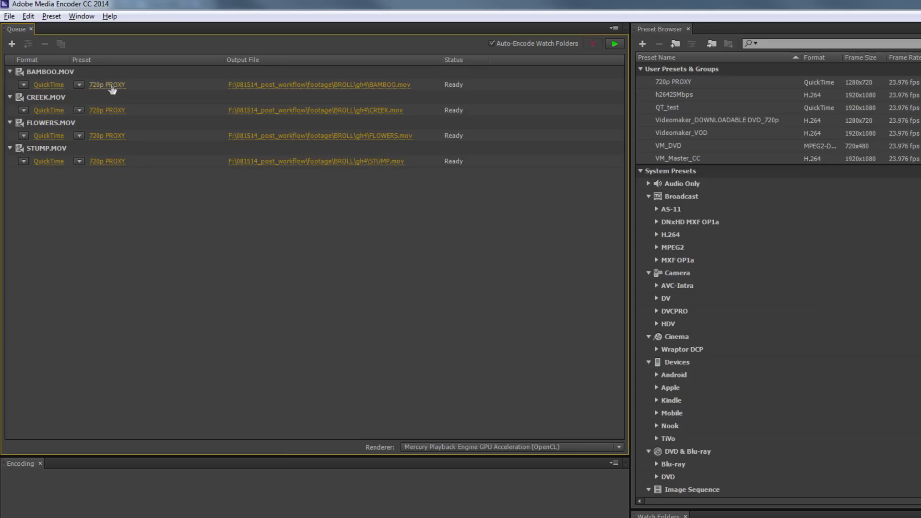
Step: Set all four jobs' output to the renders\proxies folder and encode the queue
{"action": "mouse_move", "coordinate": [109, 164]}
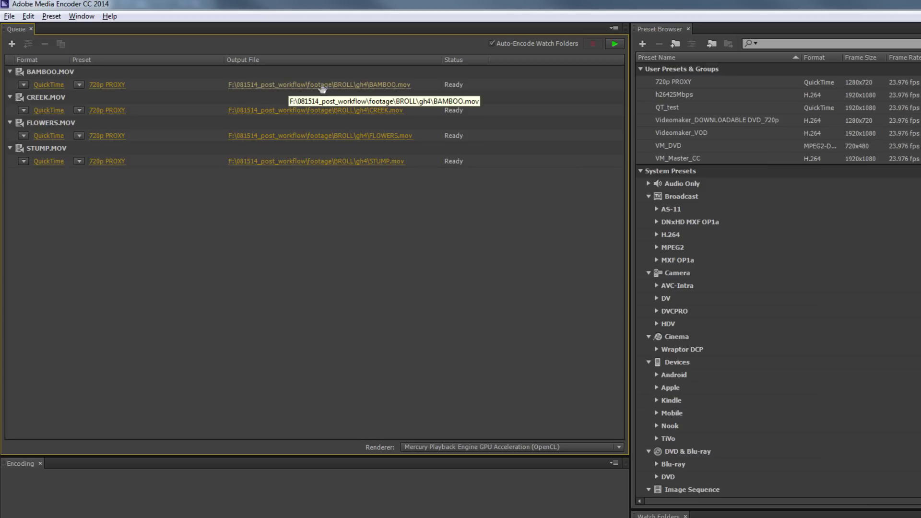
{"action": "left_click", "coordinate": [143, 85]}
{"action": "left_click", "coordinate": [145, 112], "text": "shift"}
{"action": "left_click", "coordinate": [145, 138], "text": "shift"}
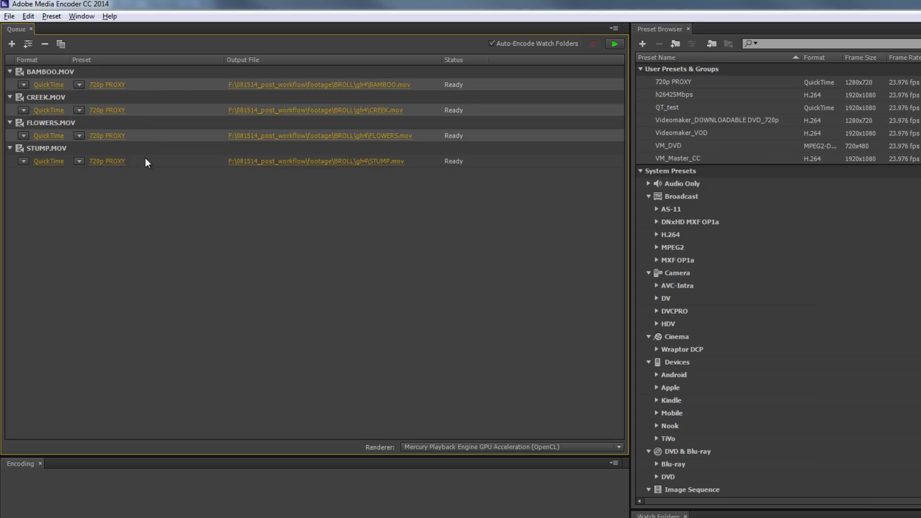
{"action": "left_click", "coordinate": [145, 158], "text": "shift"}
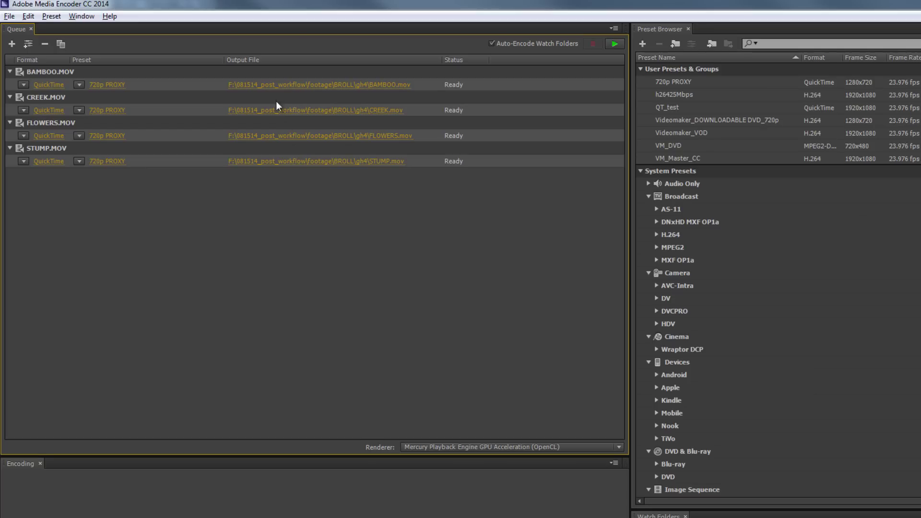
{"action": "left_click", "coordinate": [278, 85]}
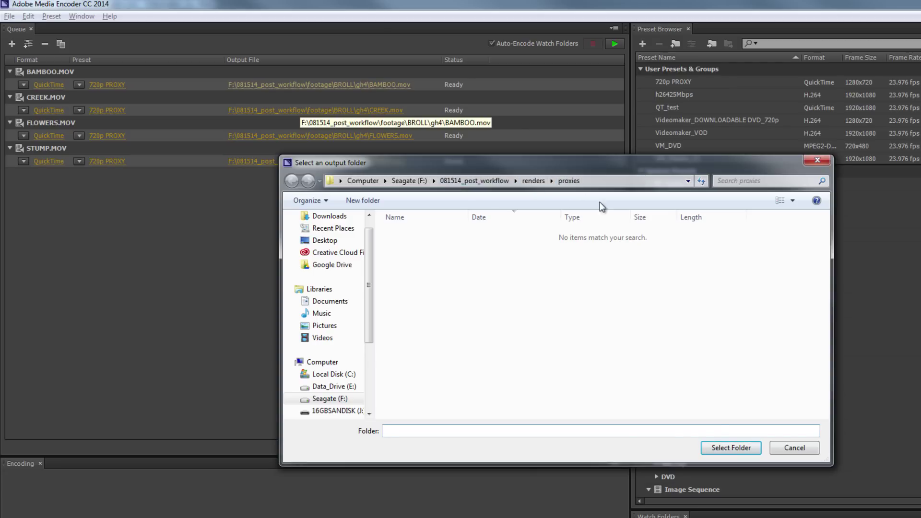
{"action": "left_click", "coordinate": [730, 448]}
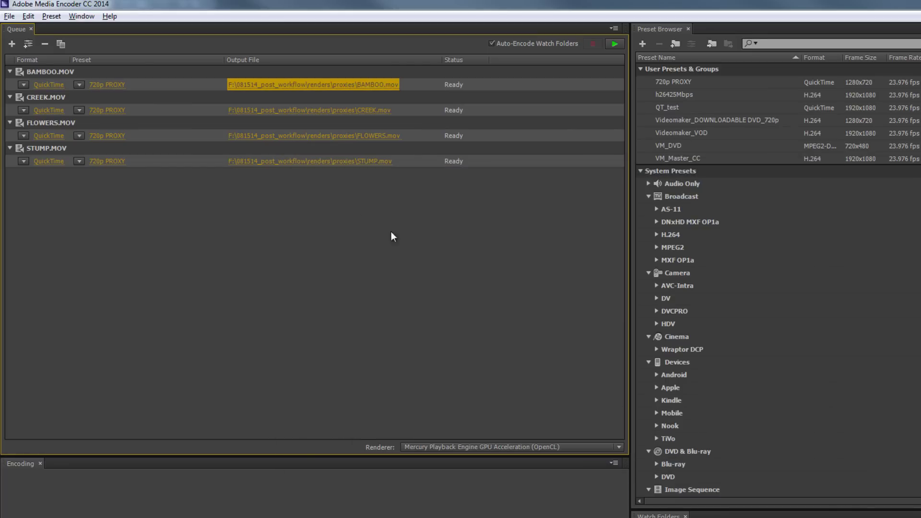
{"action": "left_click", "coordinate": [341, 231]}
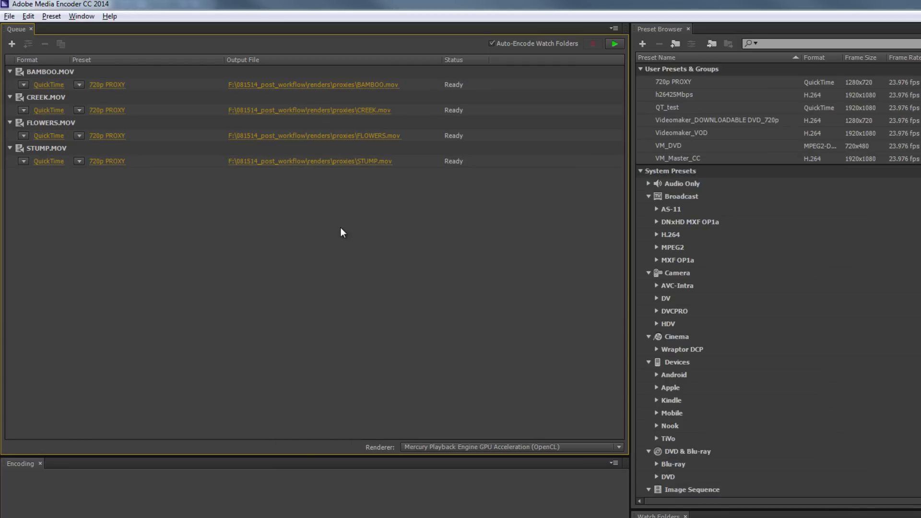
{"action": "left_click", "coordinate": [615, 44]}
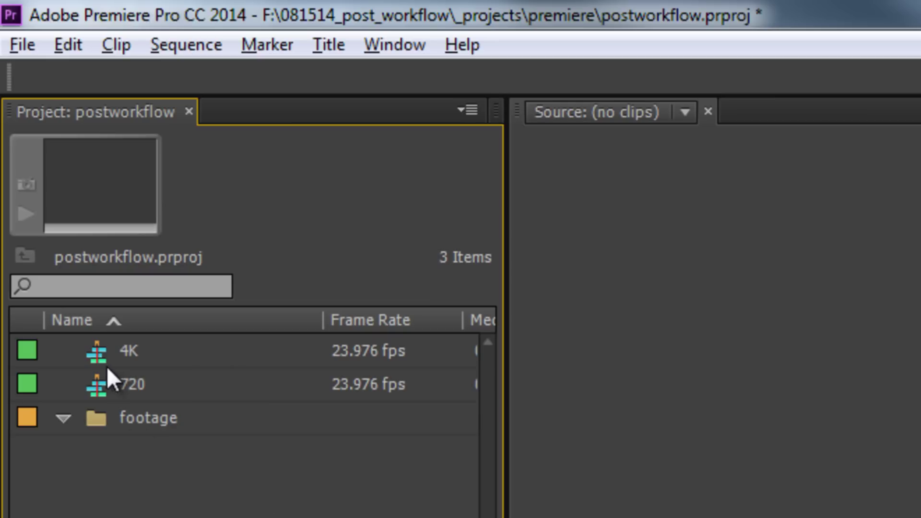
Step: After checking both sequences' frame sizes, import the four proxy .mov files into the footage bin
{"action": "left_click", "coordinate": [103, 351]}
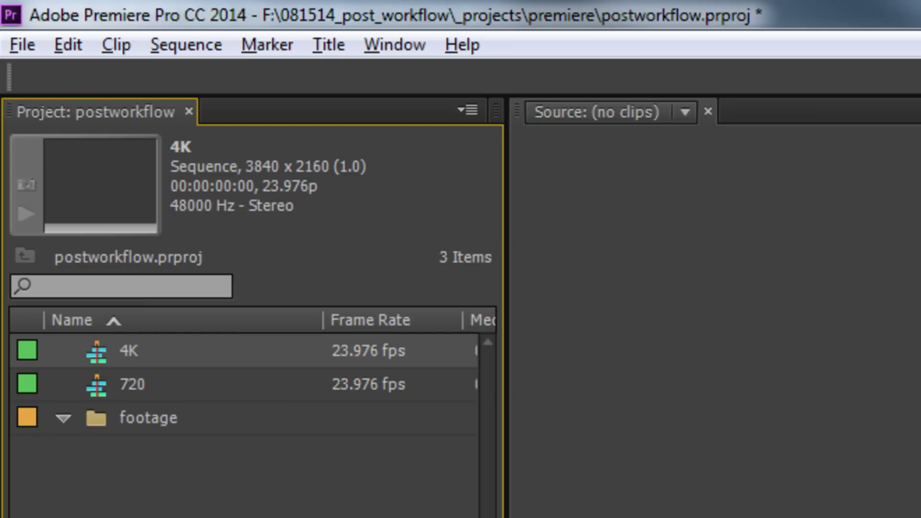
{"action": "left_click", "coordinate": [116, 384]}
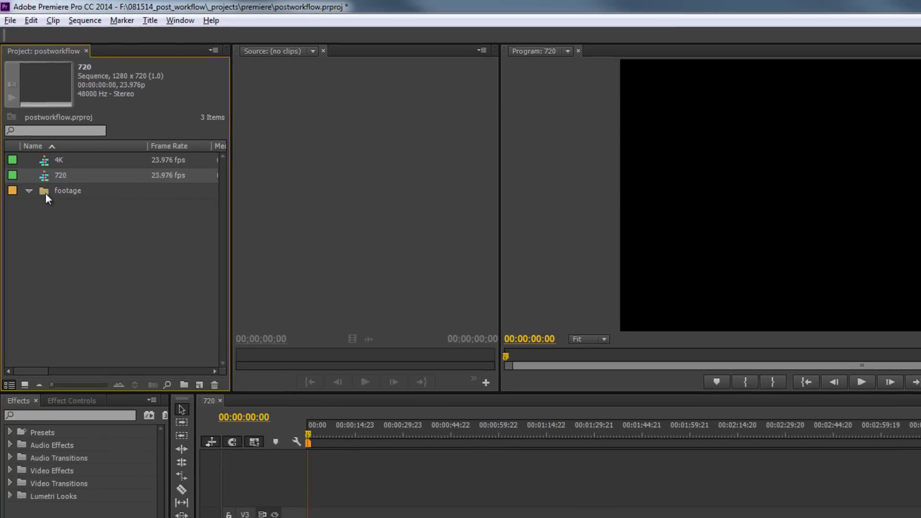
{"action": "double_click", "coordinate": [96, 417]}
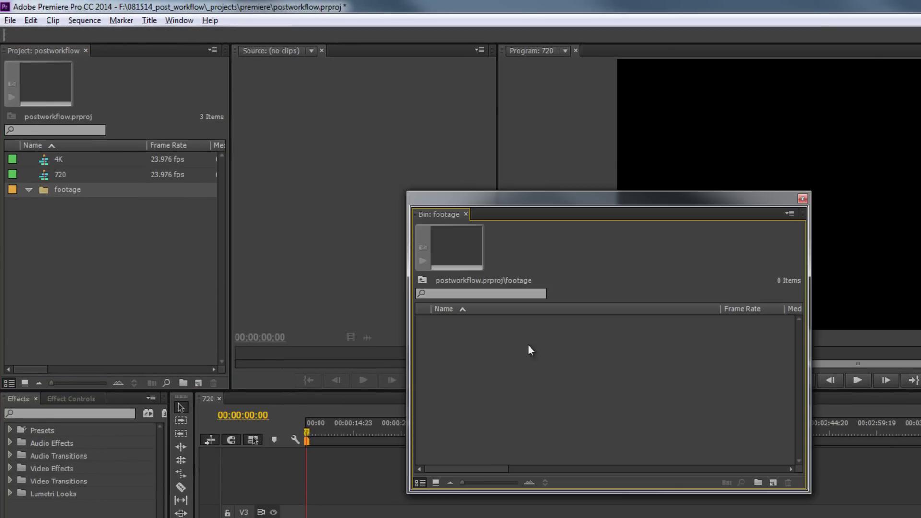
{"action": "double_click", "coordinate": [511, 356]}
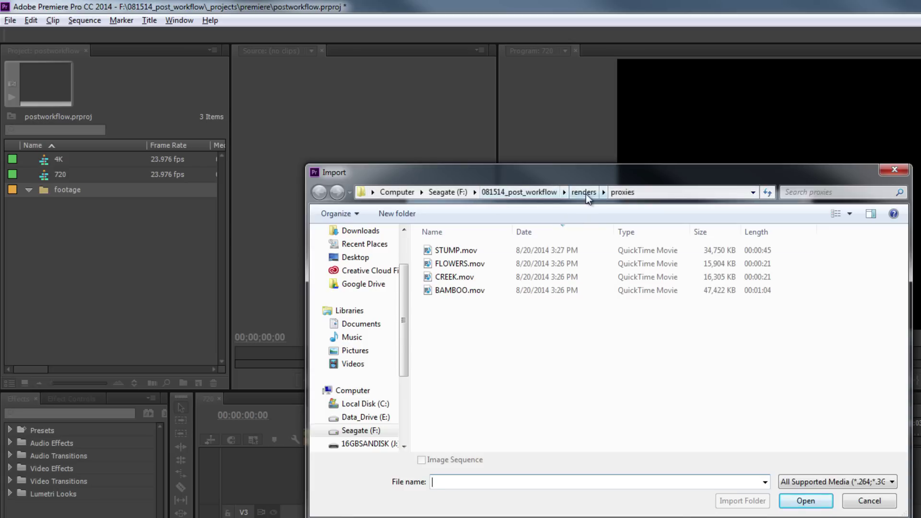
{"action": "left_click_drag", "start_coordinate": [491, 337], "coordinate": [439, 254]}
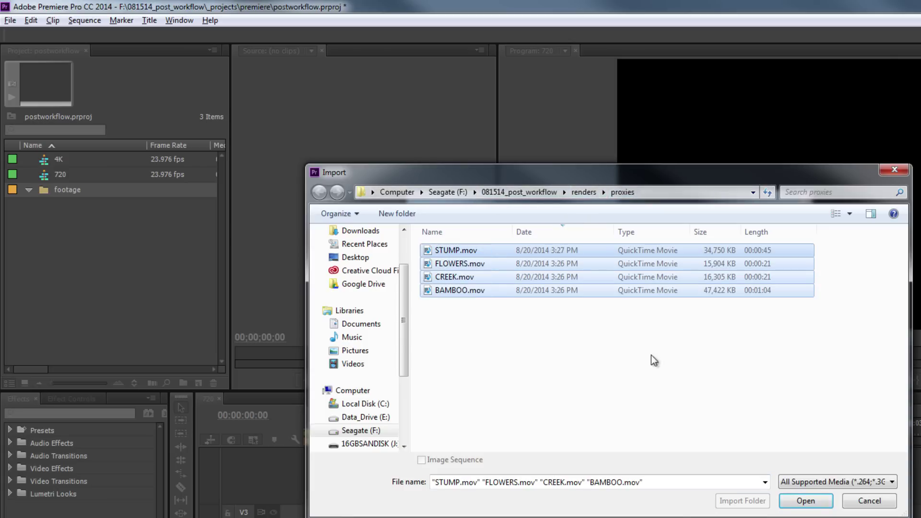
{"action": "left_click", "coordinate": [806, 501]}
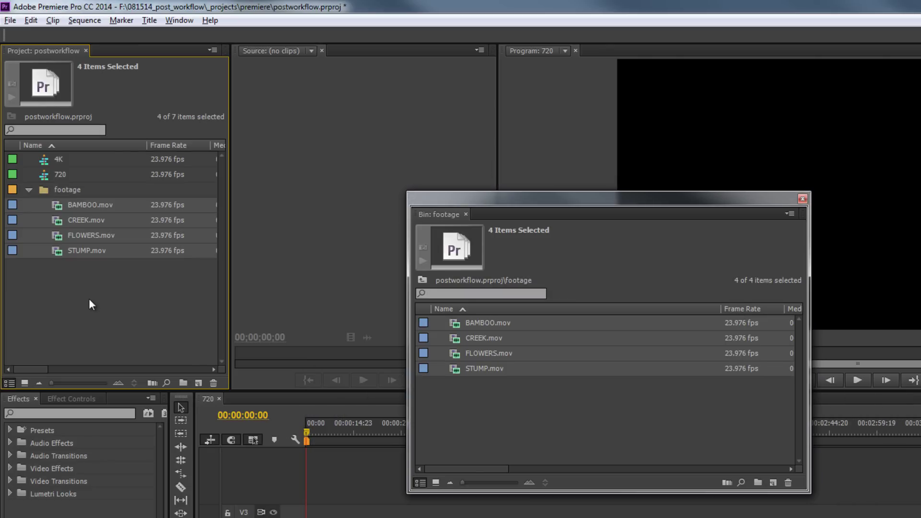
{"action": "left_click", "coordinate": [802, 198]}
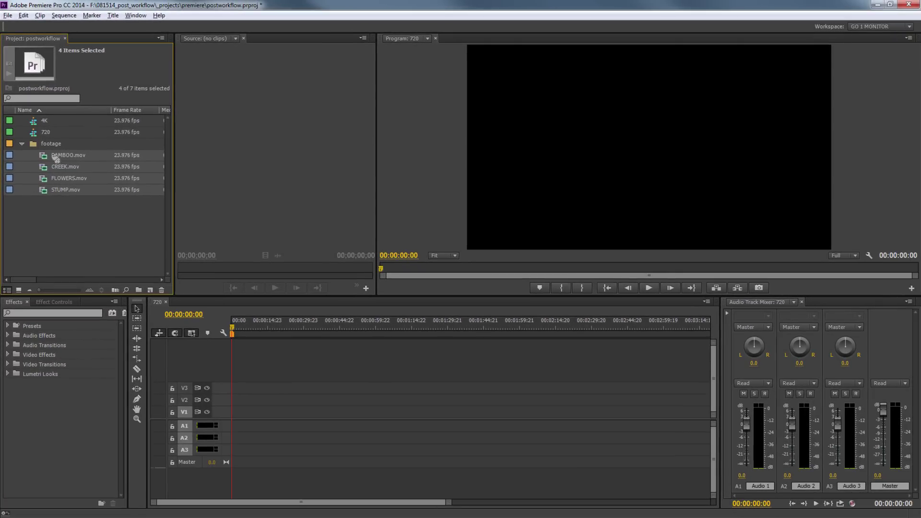
Step: Place the four proxies on the 720 sequence and trim STUMP's edges and BAMBOO's start and end
{"action": "left_click_drag", "start_coordinate": [55, 158], "coordinate": [240, 414]}
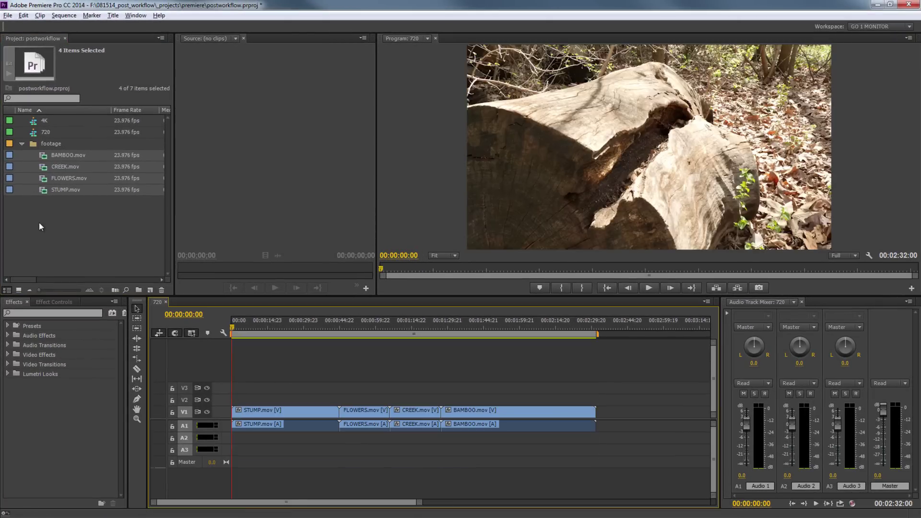
{"action": "left_click", "coordinate": [39, 223]}
{"action": "left_click", "coordinate": [62, 154]}
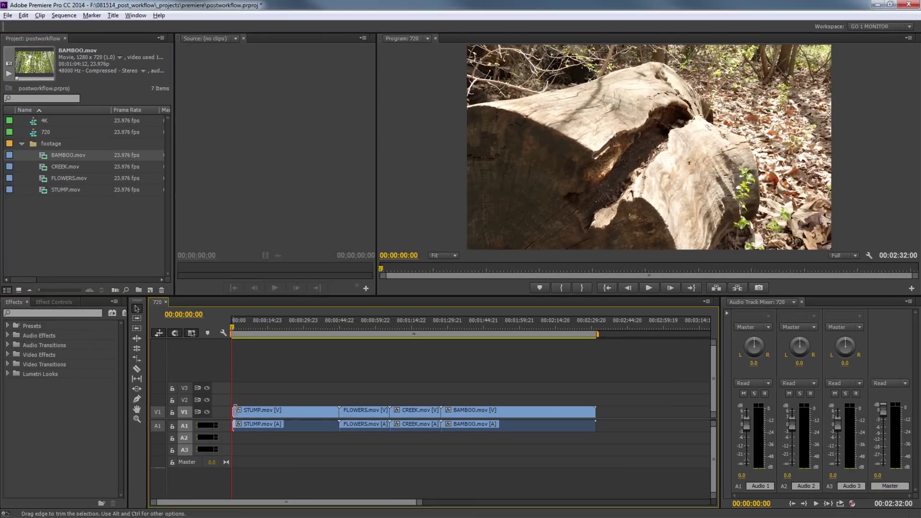
{"action": "left_click_drag", "start_coordinate": [234, 410], "coordinate": [412, 411]}
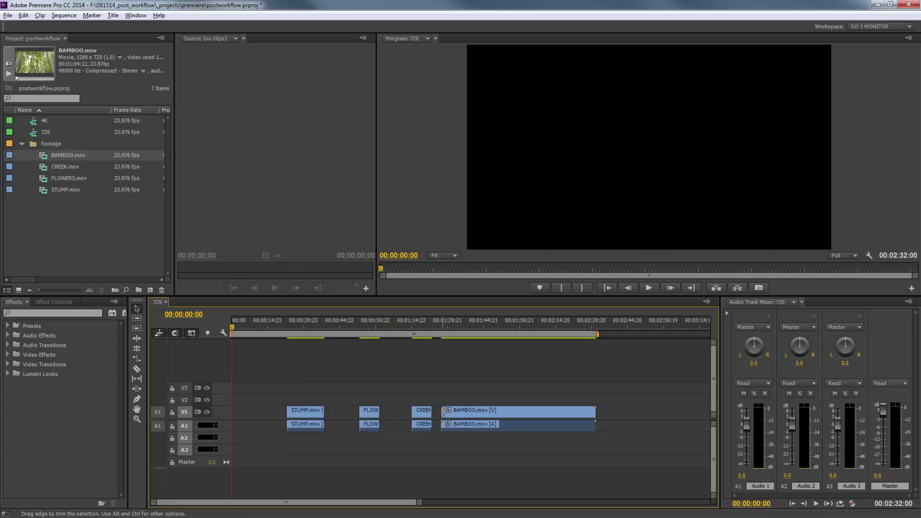
{"action": "left_click_drag", "start_coordinate": [441, 417], "coordinate": [477, 417]}
{"action": "left_click_drag", "start_coordinate": [594, 424], "coordinate": [530, 424]}
Step: Ripple-delete the three gaps between clips, shortening the sequence to 00:00:54:07
{"action": "right_click", "coordinate": [266, 414]}
{"action": "left_click", "coordinate": [274, 420]}
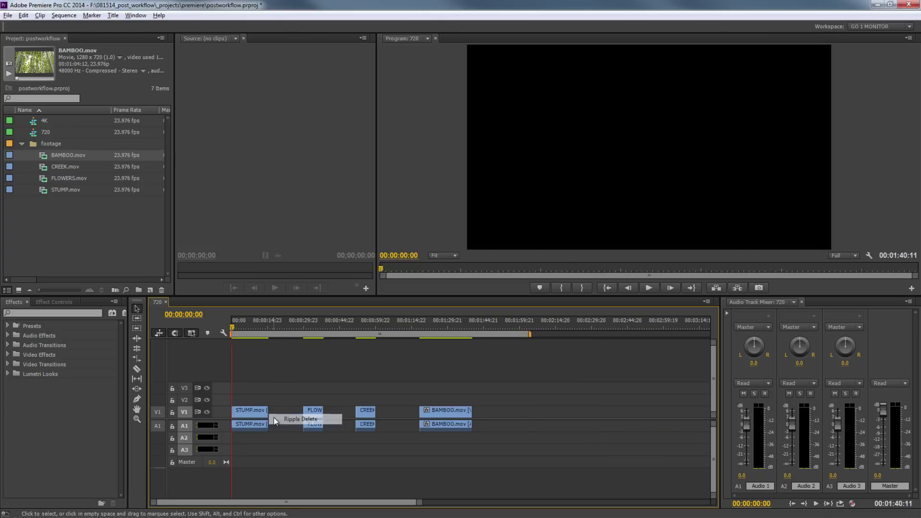
{"action": "right_click", "coordinate": [273, 415]}
{"action": "left_click", "coordinate": [295, 423]}
{"action": "right_click", "coordinate": [295, 417]}
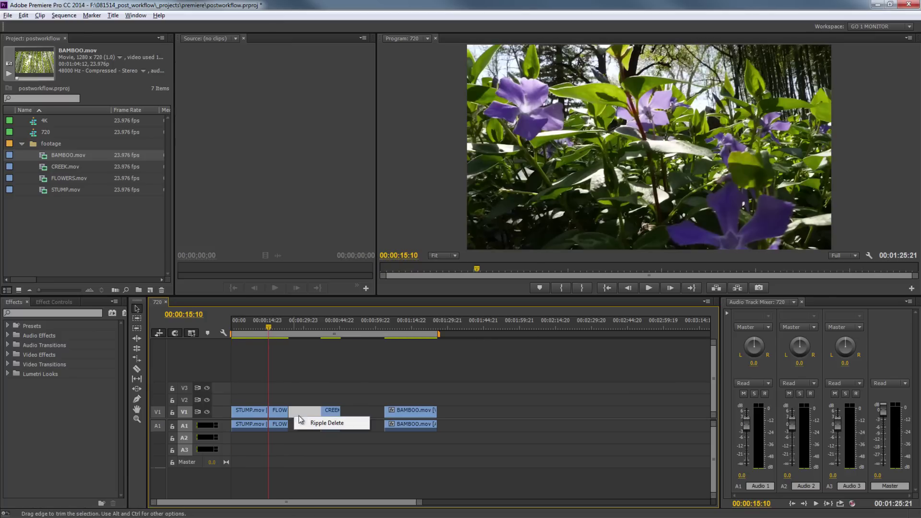
{"action": "left_click", "coordinate": [312, 423]}
{"action": "right_click", "coordinate": [319, 412]}
{"action": "left_click", "coordinate": [335, 420]}
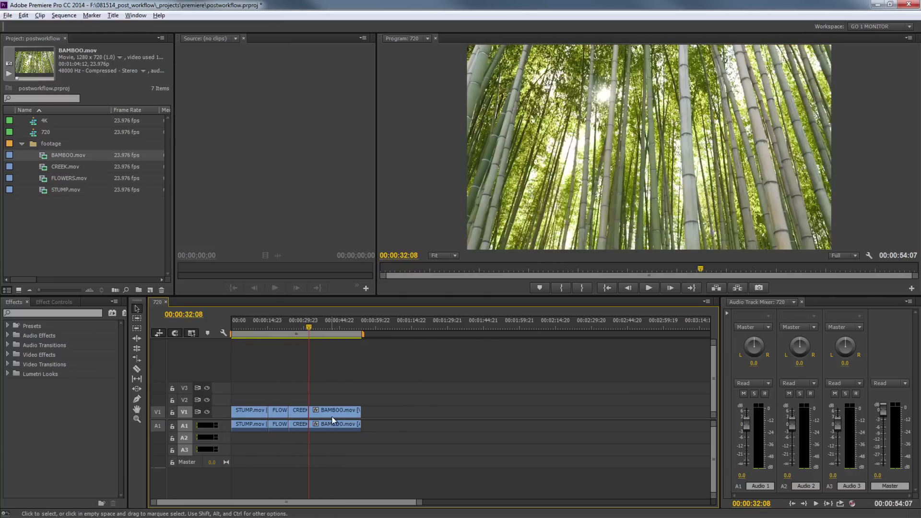
{"action": "left_click", "coordinate": [233, 327]}
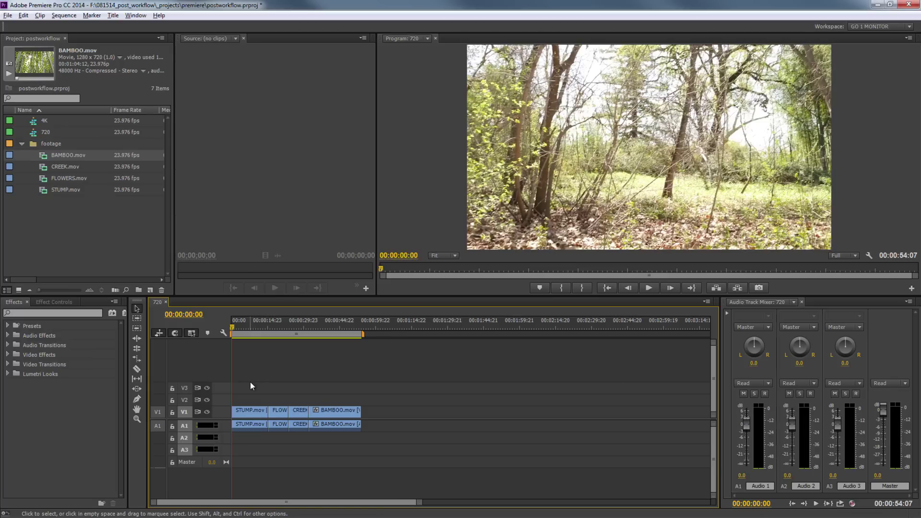
Step: Select all four clips in the 720 timeline and paste them into the 4K sequence
{"action": "left_click_drag", "start_coordinate": [249, 382], "coordinate": [335, 432]}
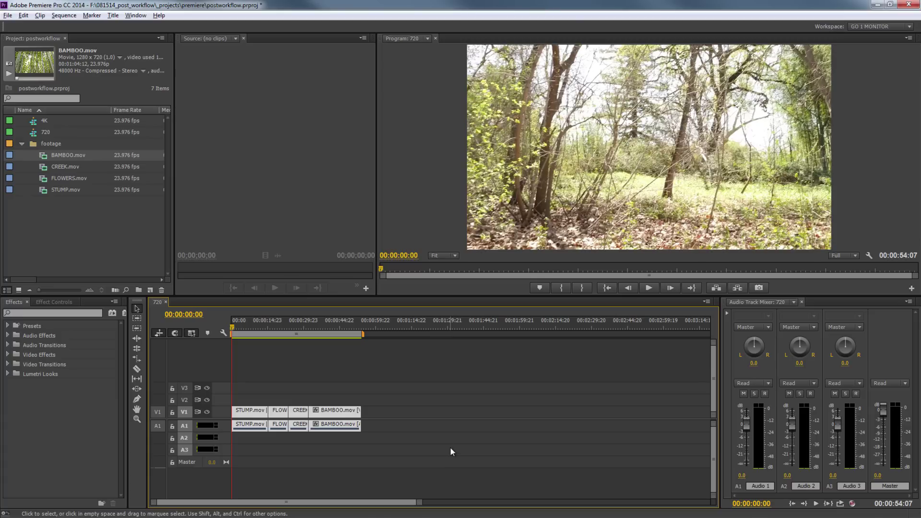
{"action": "double_click", "coordinate": [35, 121]}
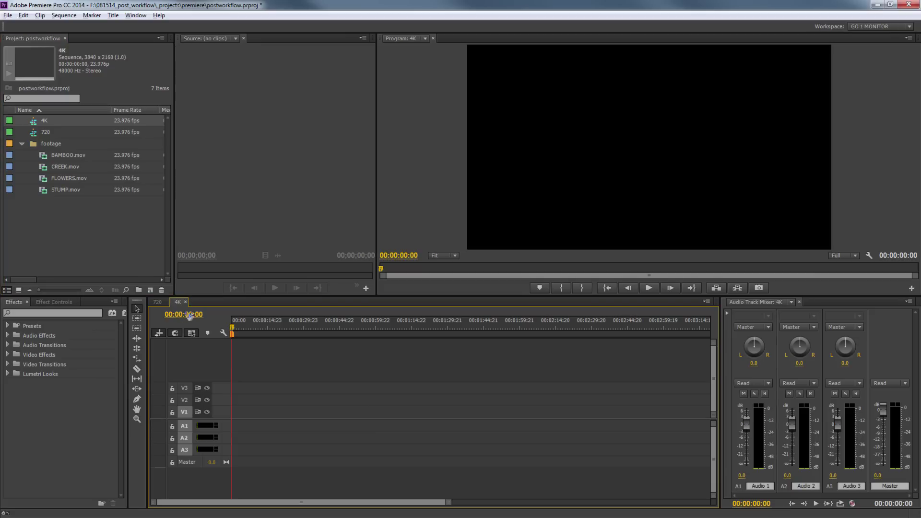
{"action": "key", "text": "ctrl+v"}
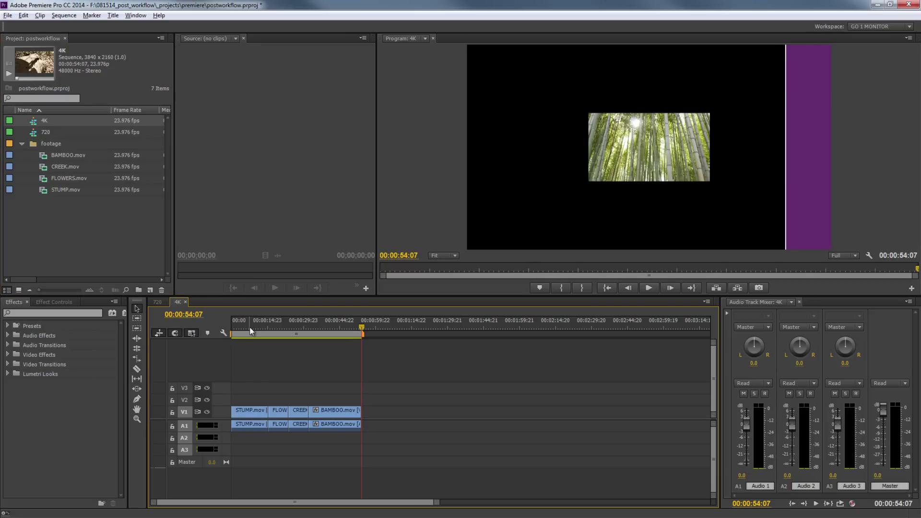
{"action": "left_click", "coordinate": [249, 328]}
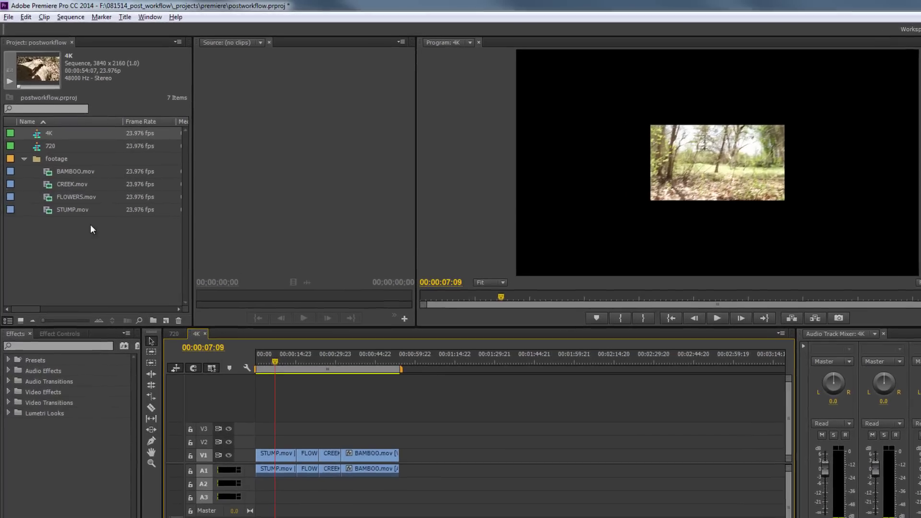
{"action": "left_click", "coordinate": [76, 209]}
Step: Make the four proxy clips offline, keeping files on disk, then open Link Media for them
{"action": "left_click_drag", "start_coordinate": [94, 264], "coordinate": [77, 195]}
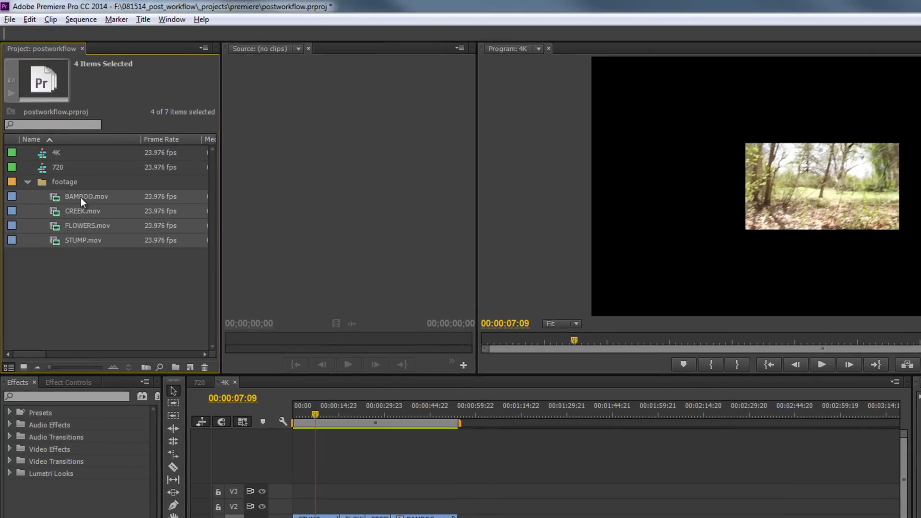
{"action": "right_click", "coordinate": [79, 196]}
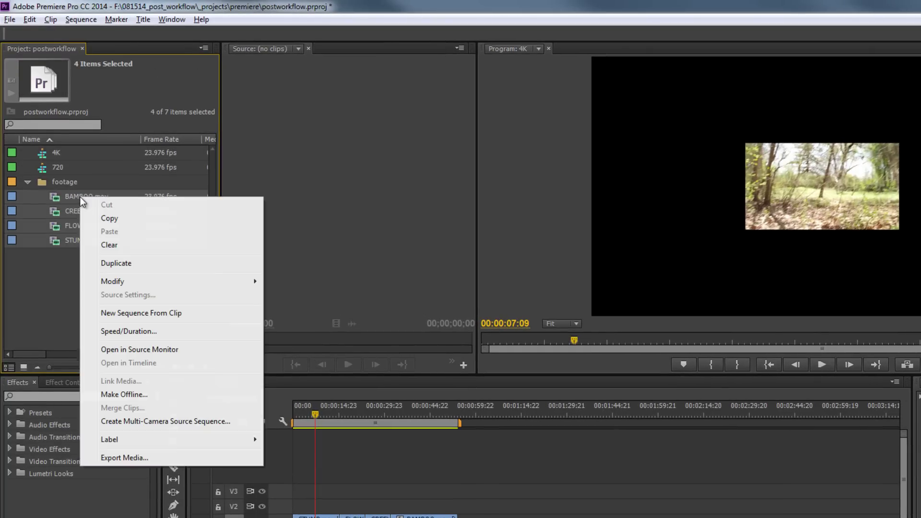
{"action": "left_click", "coordinate": [146, 394]}
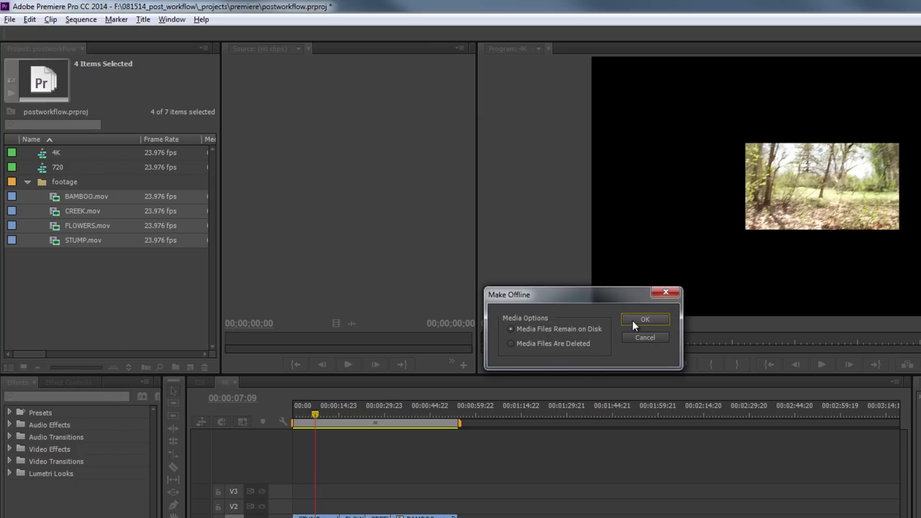
{"action": "left_click", "coordinate": [652, 320]}
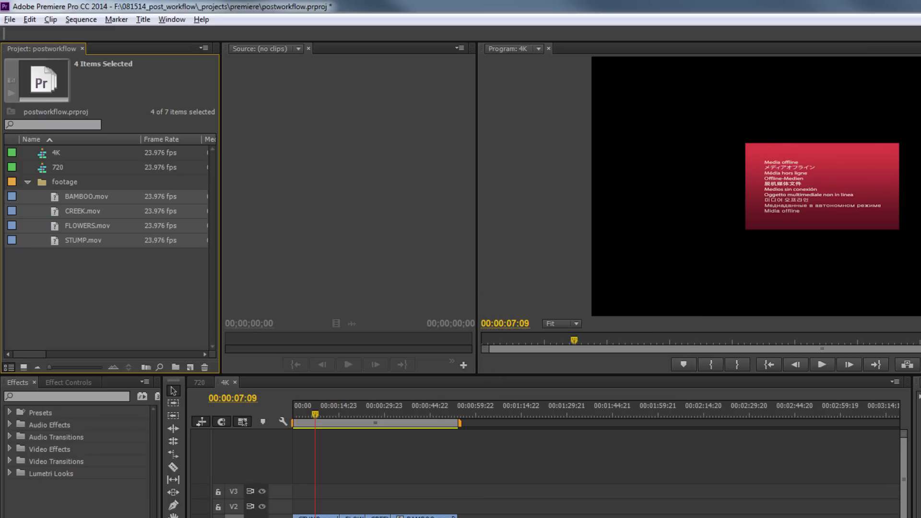
{"action": "right_click", "coordinate": [53, 196]}
{"action": "left_click", "coordinate": [105, 380]}
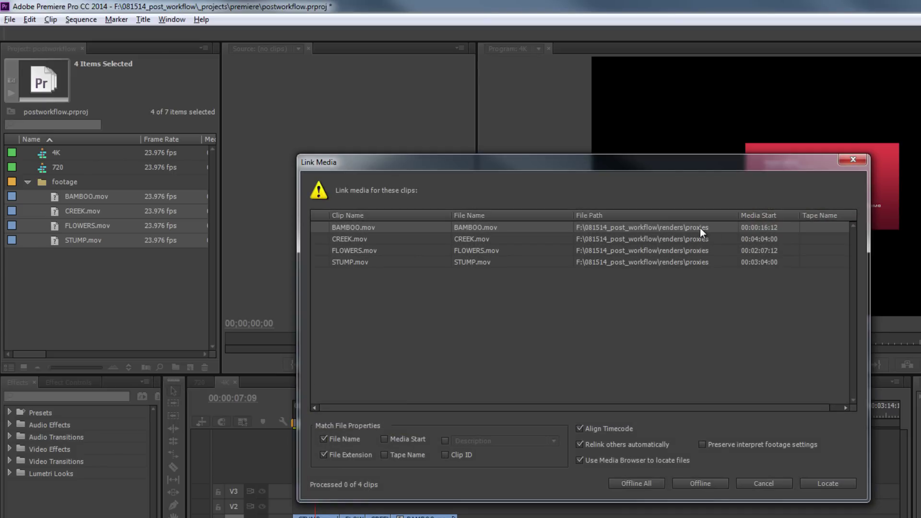
Step: Relink the clips to the original 4K BAMBOO.MOV in footage\BROLL\gh4
{"action": "left_click", "coordinate": [821, 483]}
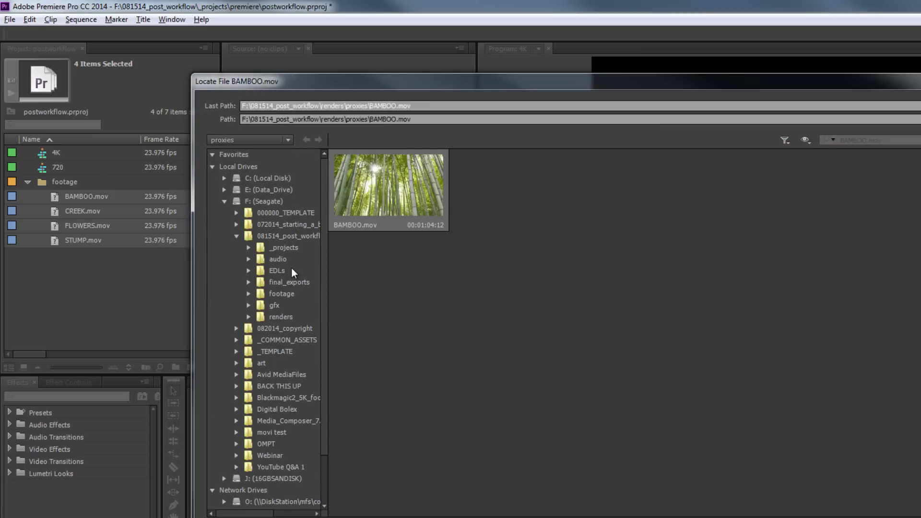
{"action": "left_click", "coordinate": [277, 236]}
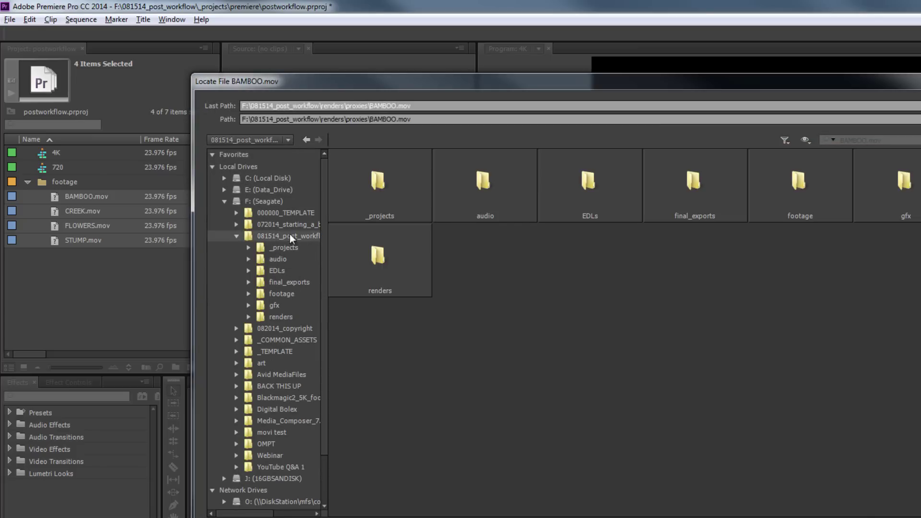
{"action": "double_click", "coordinate": [787, 187]}
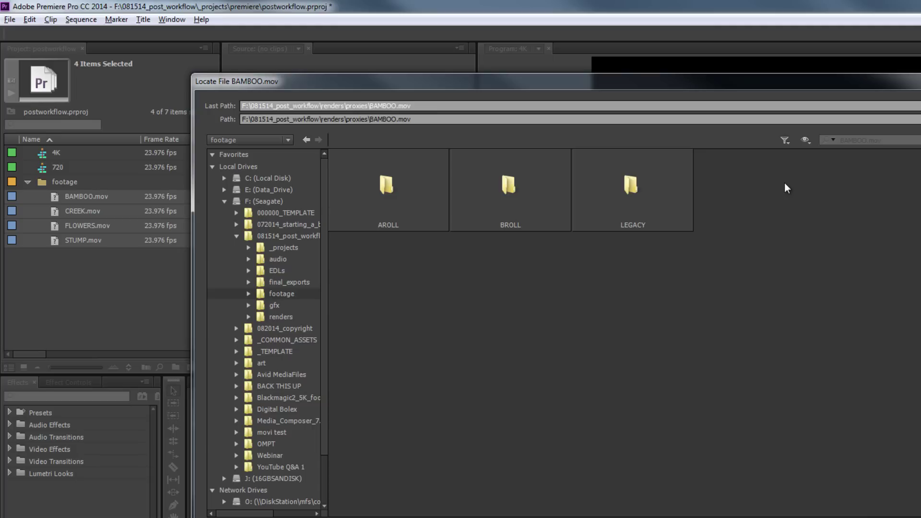
{"action": "double_click", "coordinate": [496, 185]}
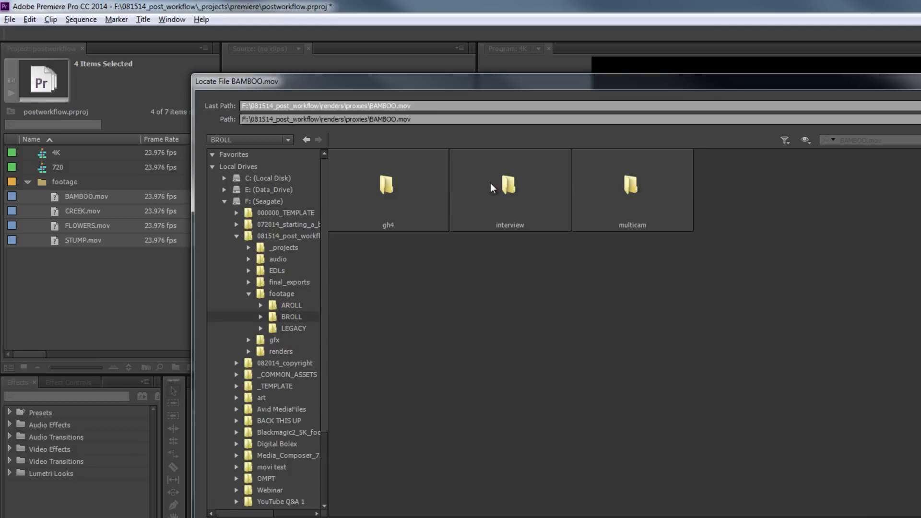
{"action": "double_click", "coordinate": [393, 188]}
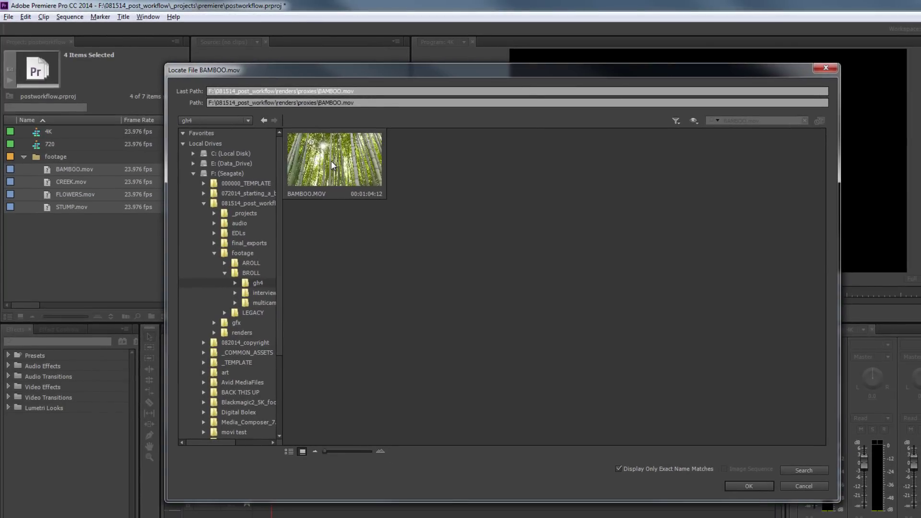
{"action": "left_click", "coordinate": [748, 486]}
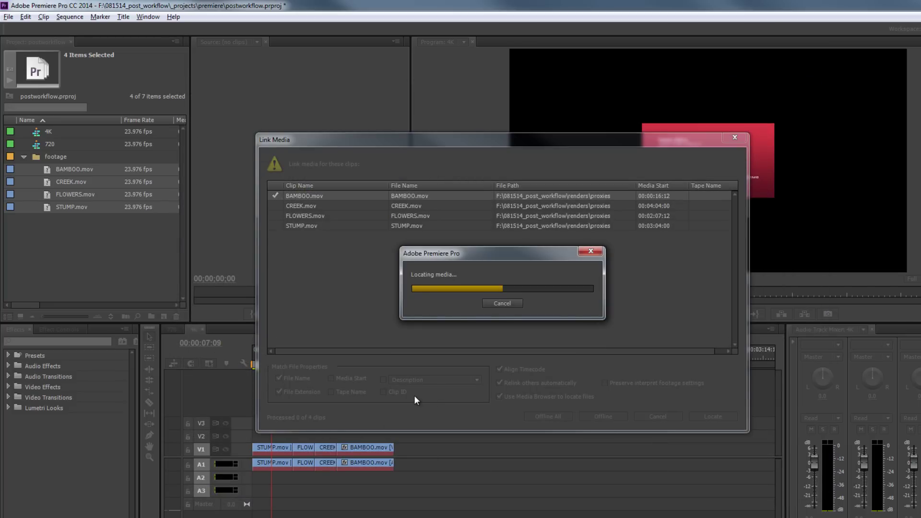
{"action": "left_click", "coordinate": [94, 247]}
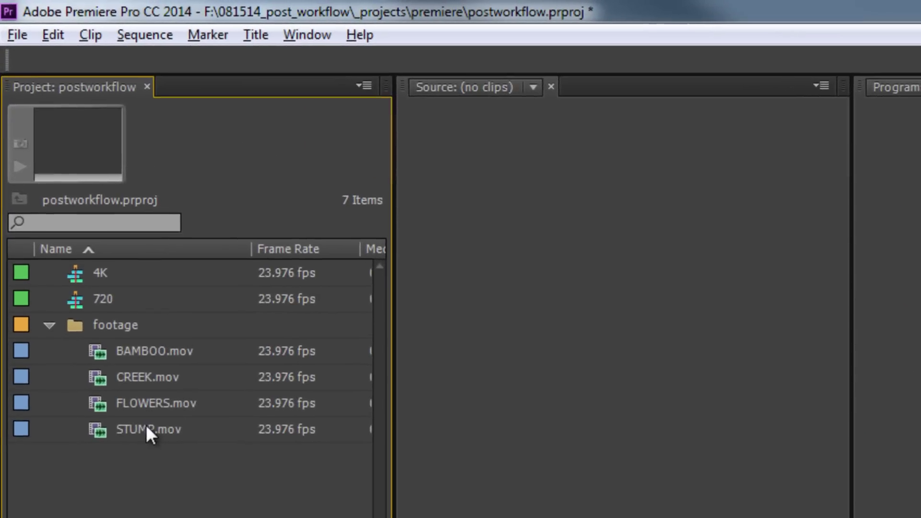
{"action": "left_click", "coordinate": [79, 232]}
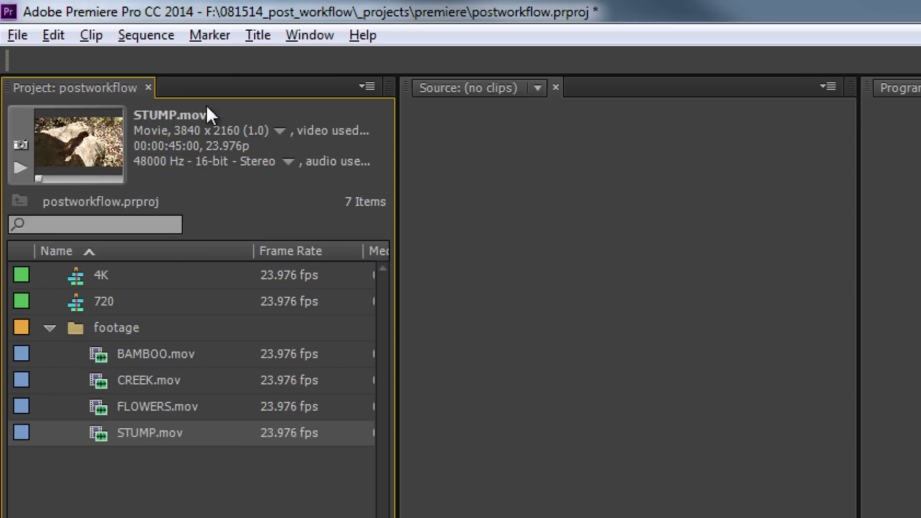
{"action": "left_click", "coordinate": [160, 407]}
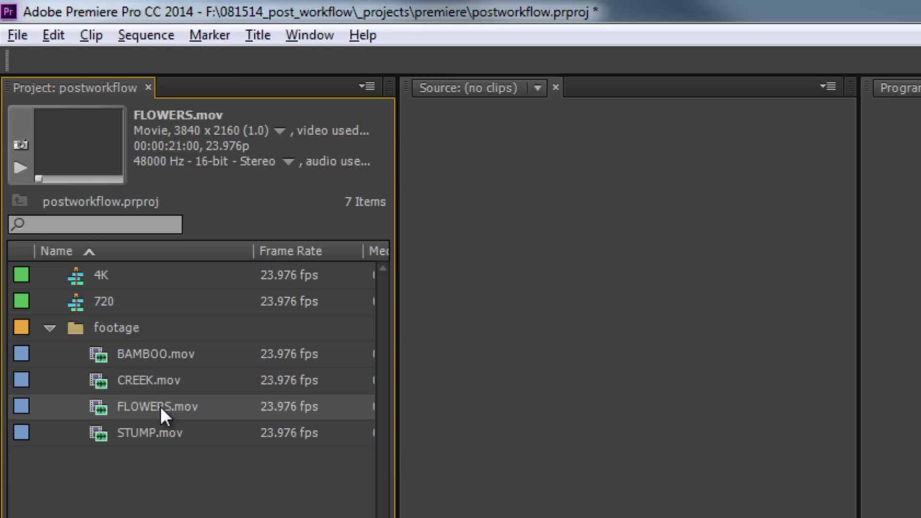
{"action": "left_click", "coordinate": [157, 379]}
{"action": "left_click", "coordinate": [151, 354]}
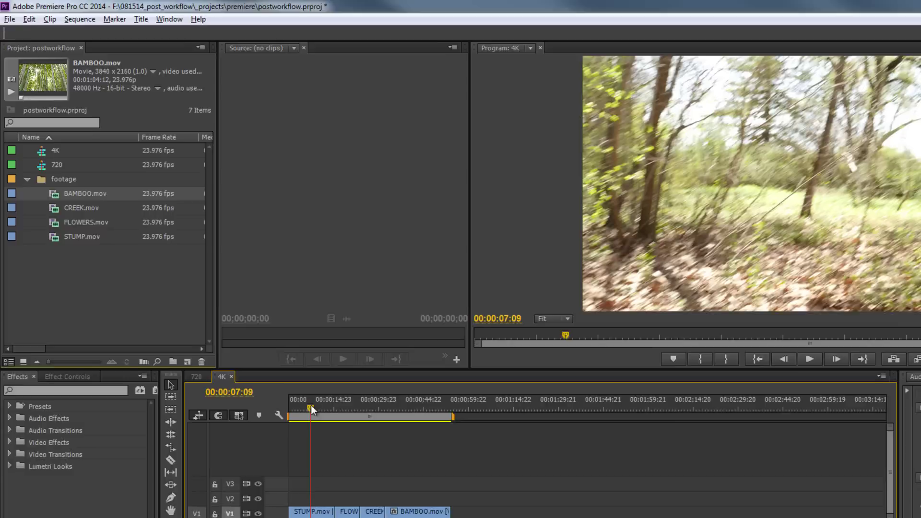
{"action": "left_click_drag", "start_coordinate": [311, 405], "coordinate": [292, 408]}
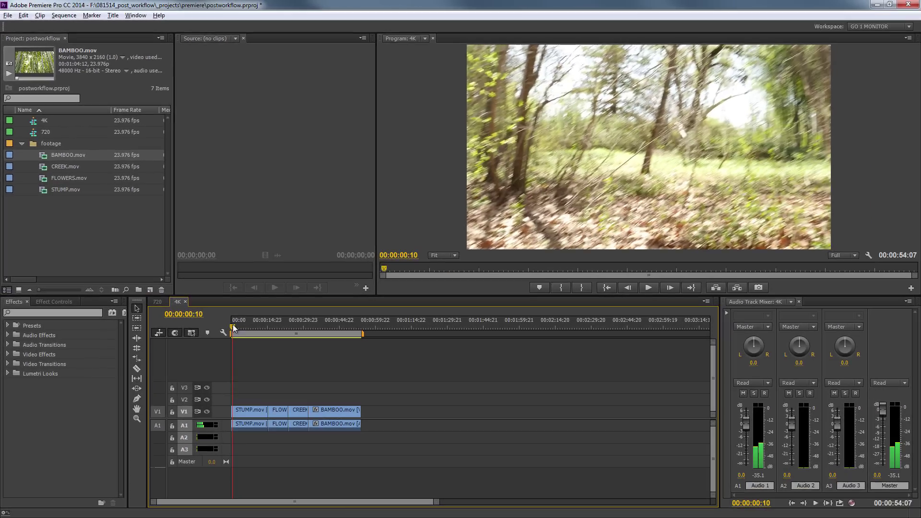